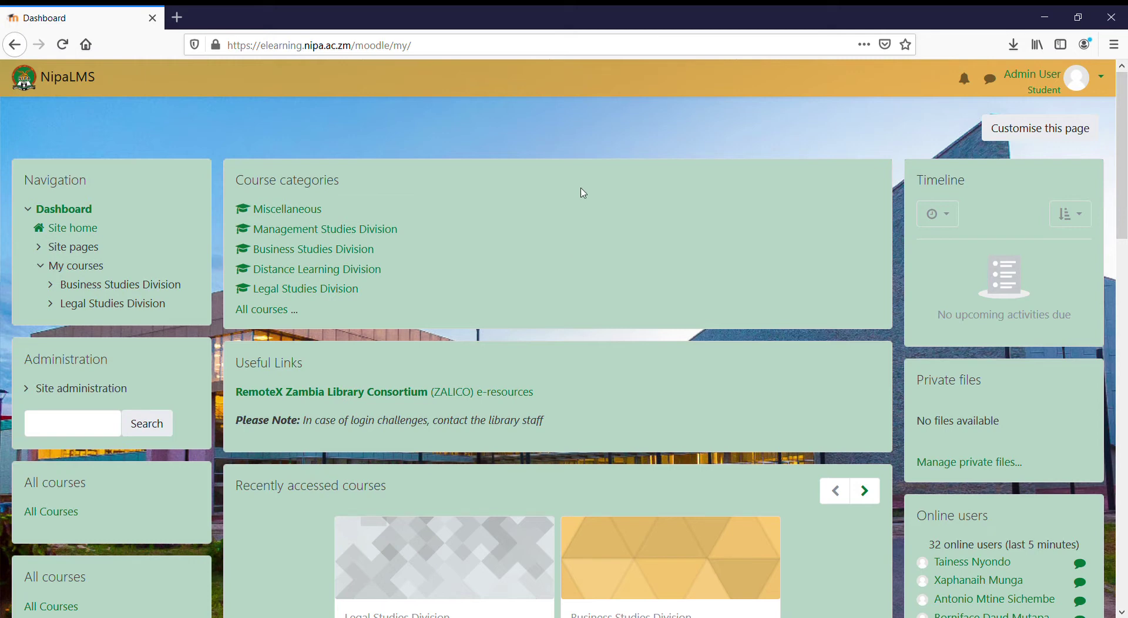
Step: Find and open the (LLB891D_N) International Law course from the dashboard
{"action": "scroll", "coordinate": [858, 533], "scroll_direction": "down", "scroll_amount": 3}
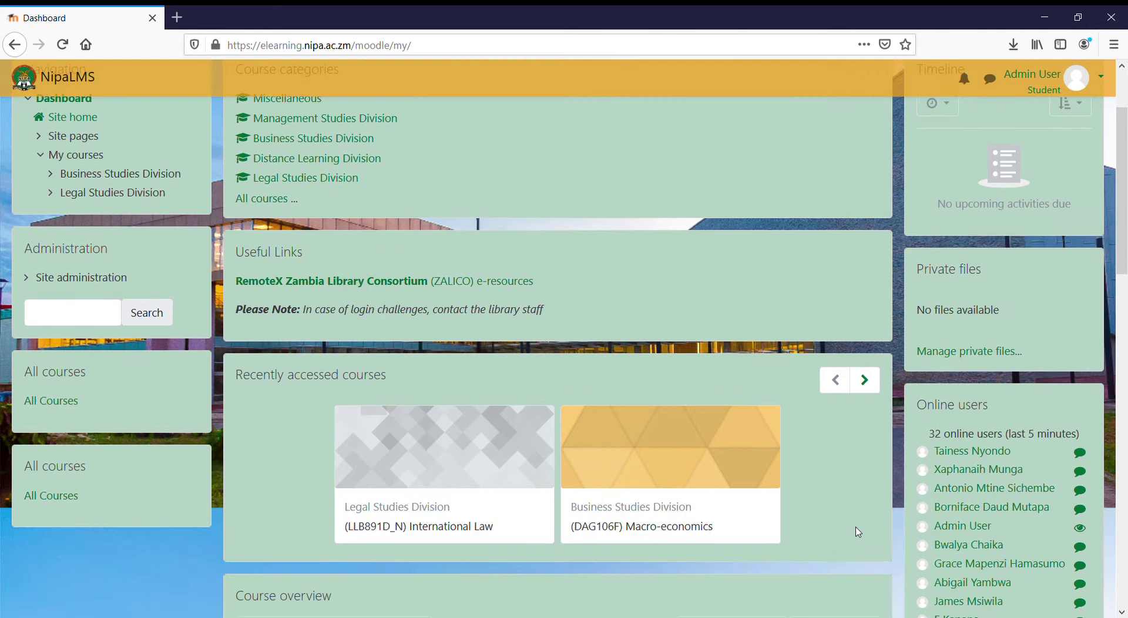
{"action": "scroll", "coordinate": [830, 485], "scroll_direction": "down", "scroll_amount": 1}
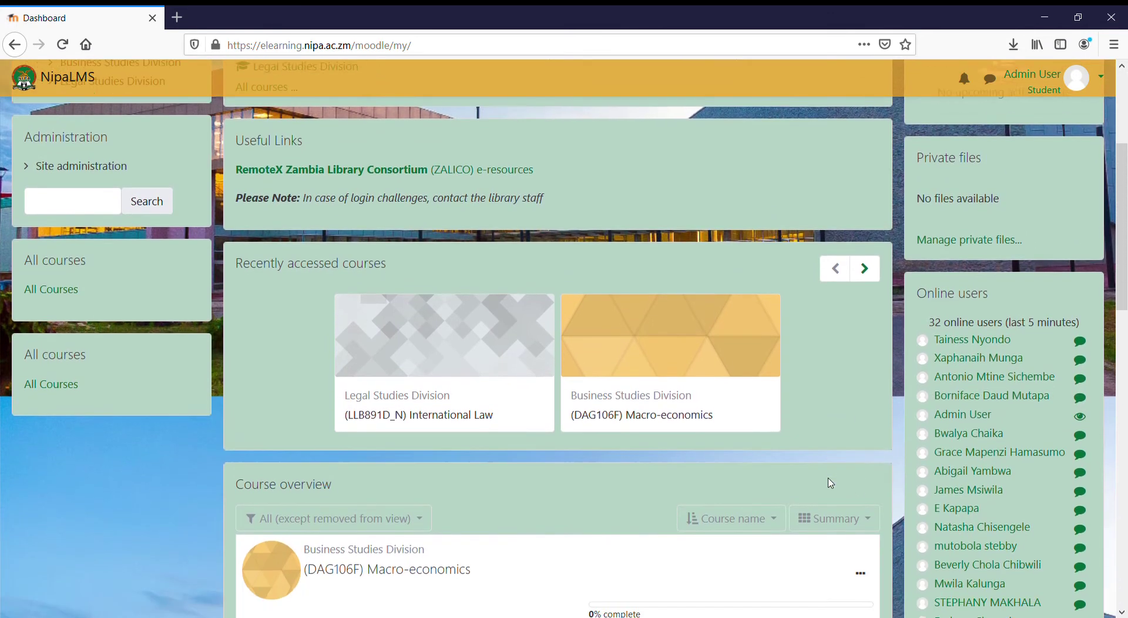
{"action": "scroll", "coordinate": [533, 447], "scroll_direction": "down", "scroll_amount": 1}
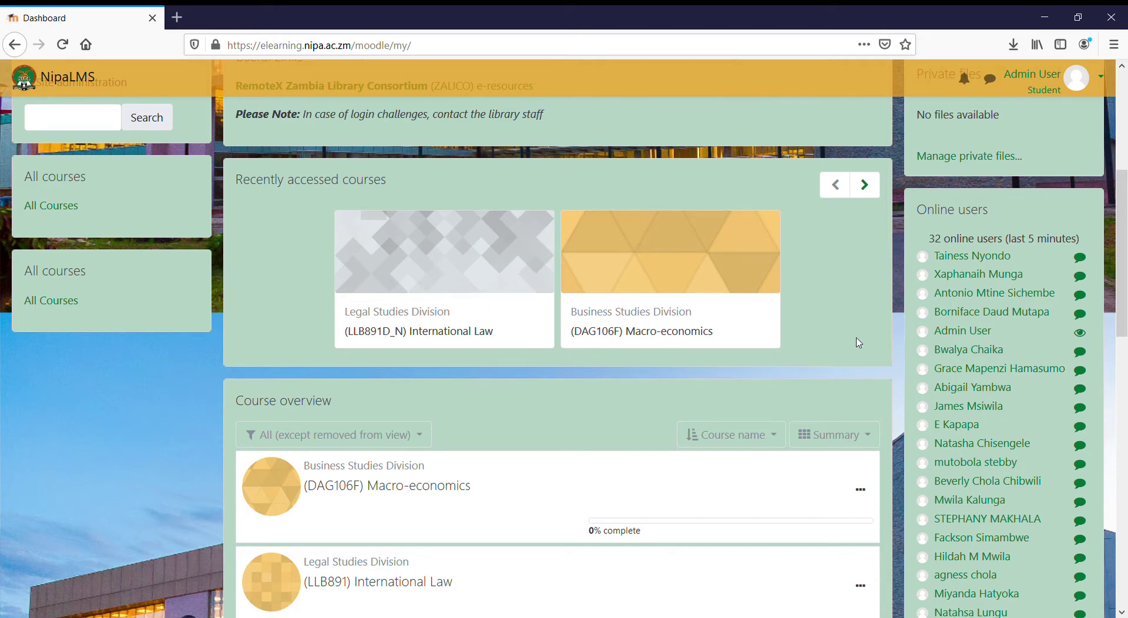
{"action": "scroll", "coordinate": [859, 343], "scroll_direction": "down", "scroll_amount": 3}
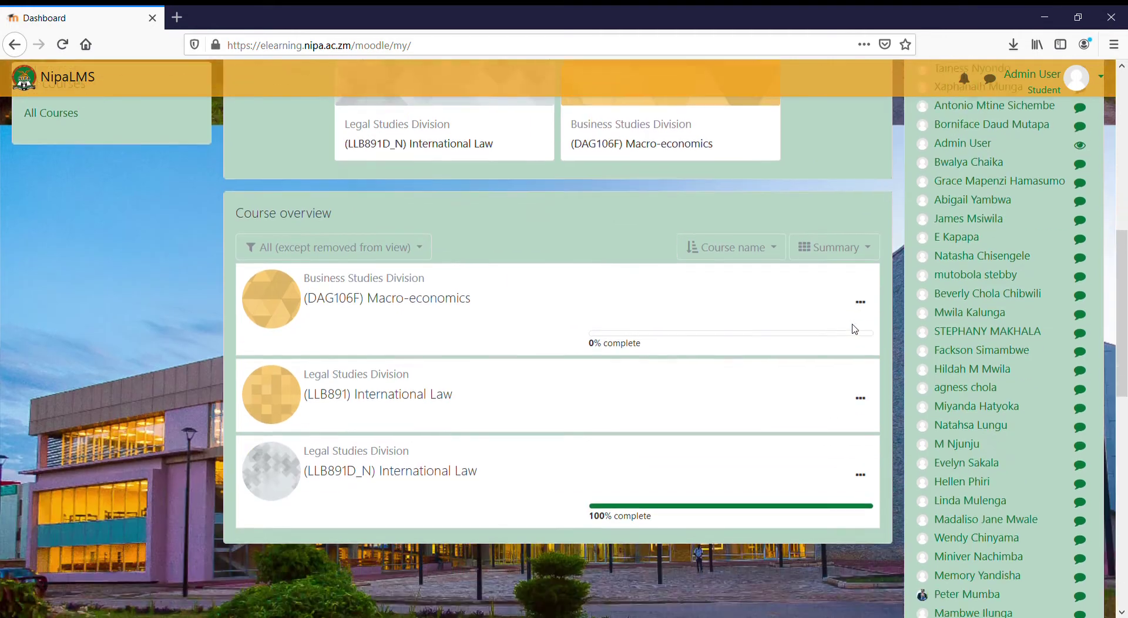
{"action": "scroll", "coordinate": [858, 323], "scroll_direction": "up", "scroll_amount": 2}
{"action": "scroll", "coordinate": [857, 323], "scroll_direction": "down", "scroll_amount": 4}
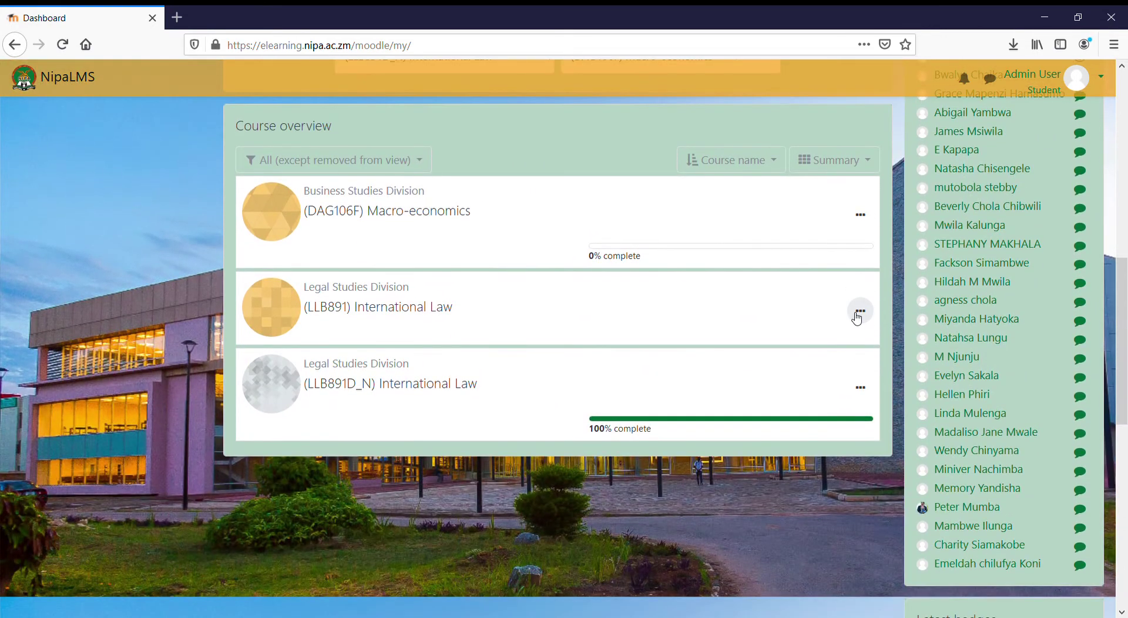
{"action": "scroll", "coordinate": [857, 318], "scroll_direction": "down", "scroll_amount": 10}
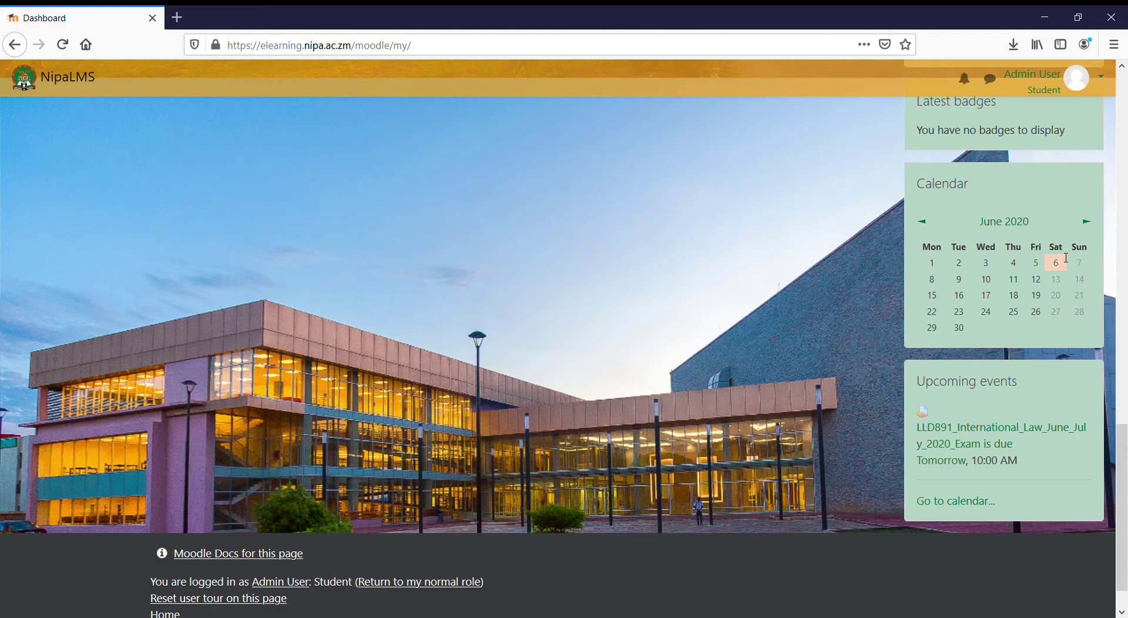
{"action": "mouse_move", "coordinate": [1059, 272]}
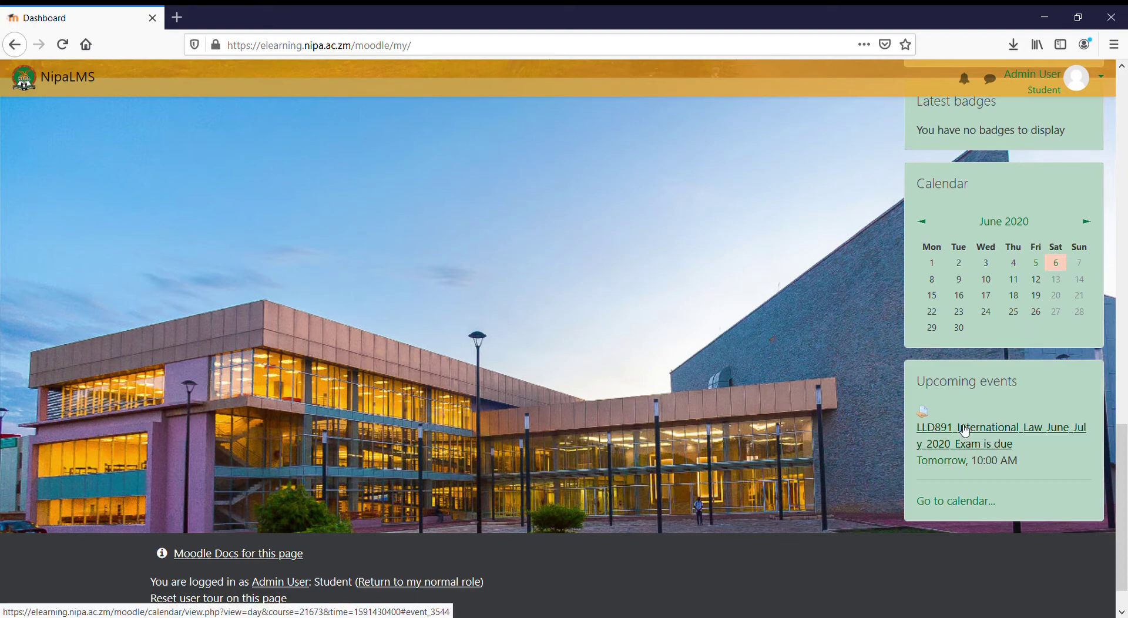
{"action": "scroll", "coordinate": [966, 430], "scroll_direction": "up", "scroll_amount": 15}
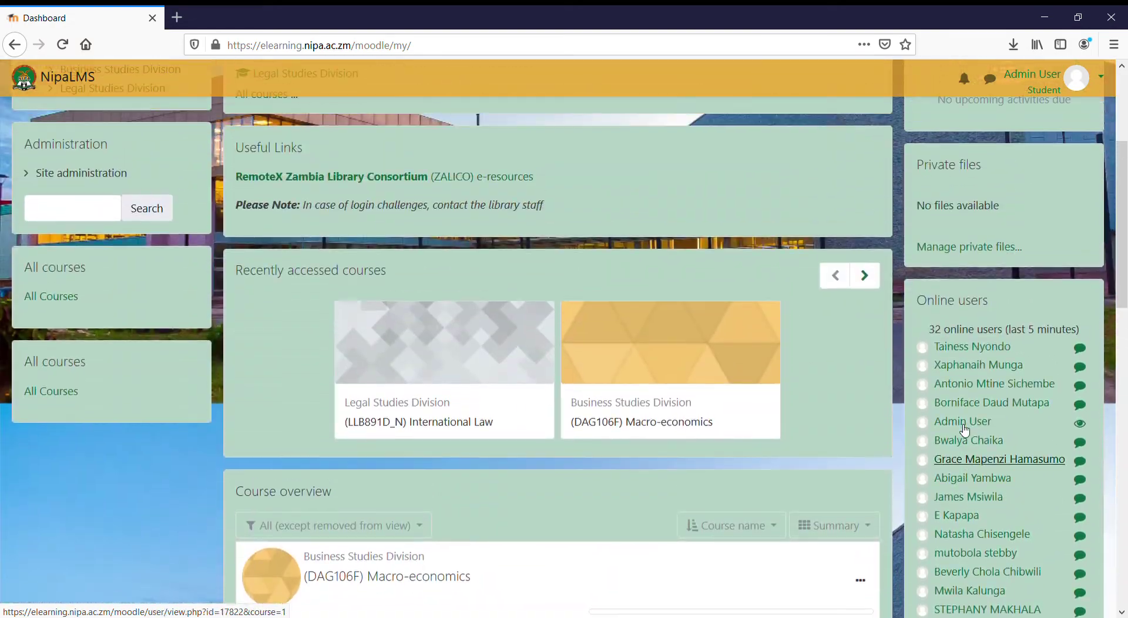
{"action": "left_click", "coordinate": [423, 425]}
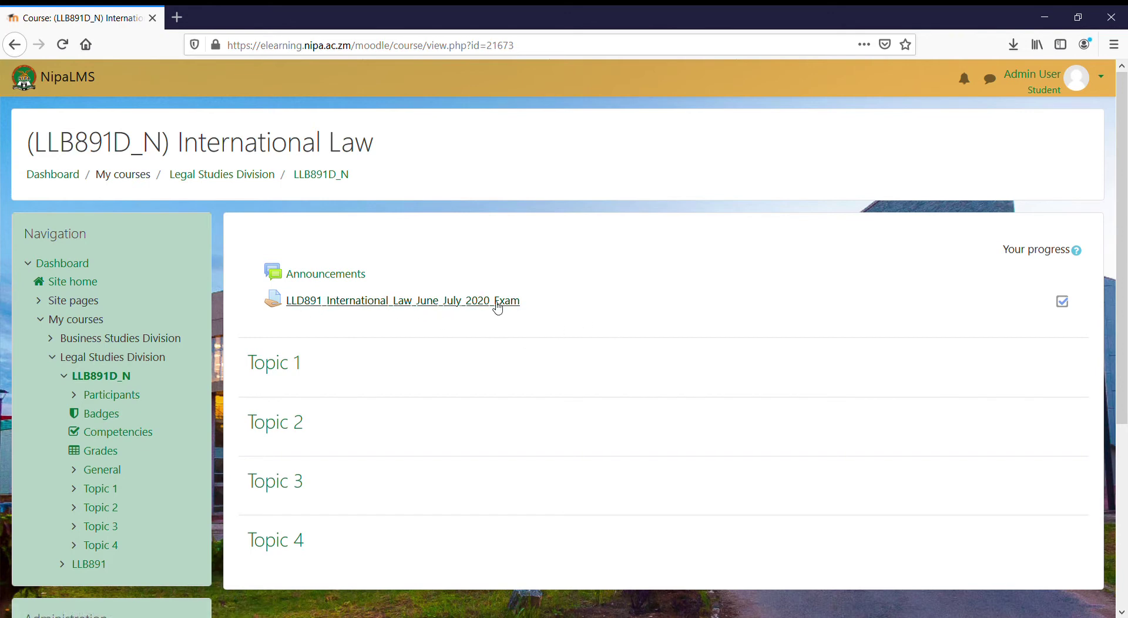
Step: Open the LLD891_International_Law_June_July_2020_Exam assignment and review its Submitted for grading status
{"action": "left_click", "coordinate": [474, 308]}
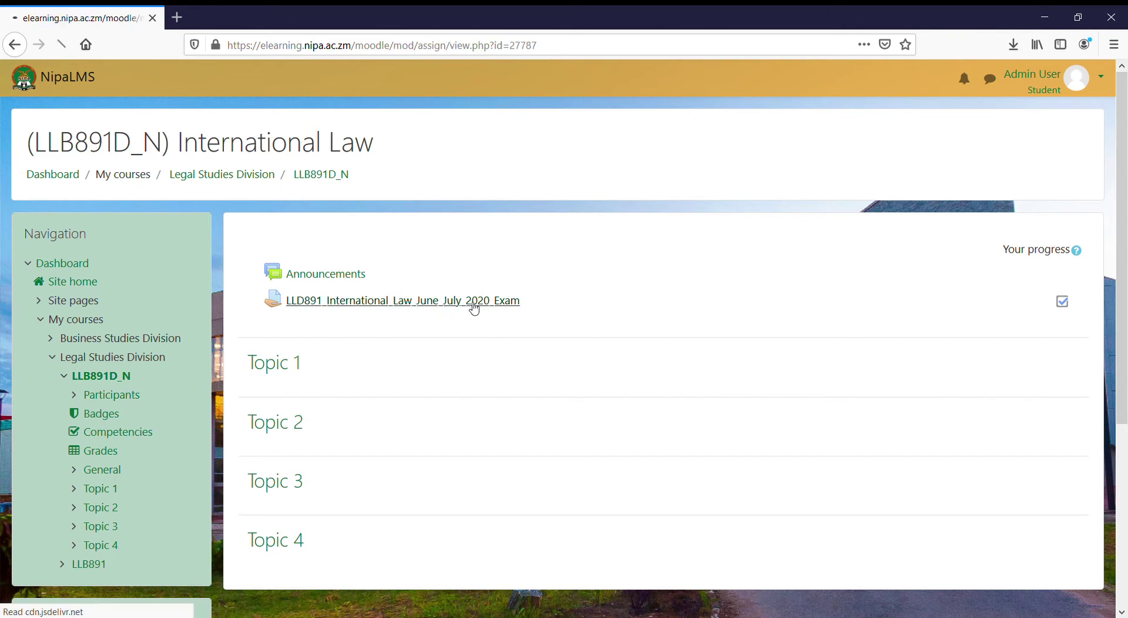
{"action": "scroll", "coordinate": [701, 353], "scroll_direction": "down", "scroll_amount": 2}
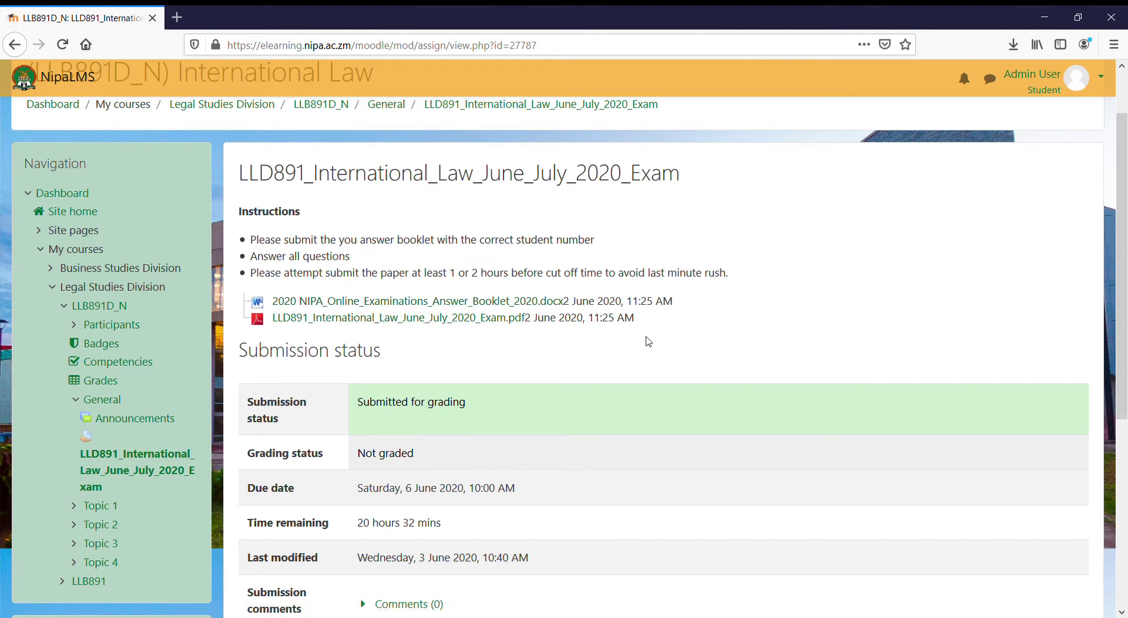
{"action": "scroll", "coordinate": [647, 338], "scroll_direction": "down", "scroll_amount": 2}
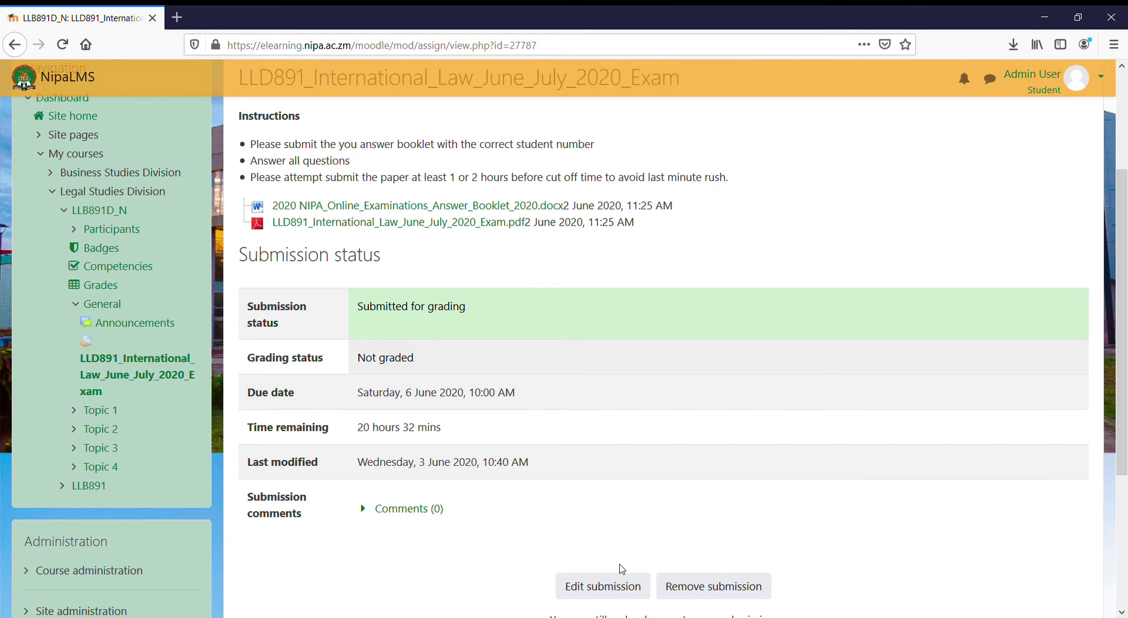
Step: Start editing the exam submission to reach its empty file submissions area
{"action": "left_click", "coordinate": [614, 588]}
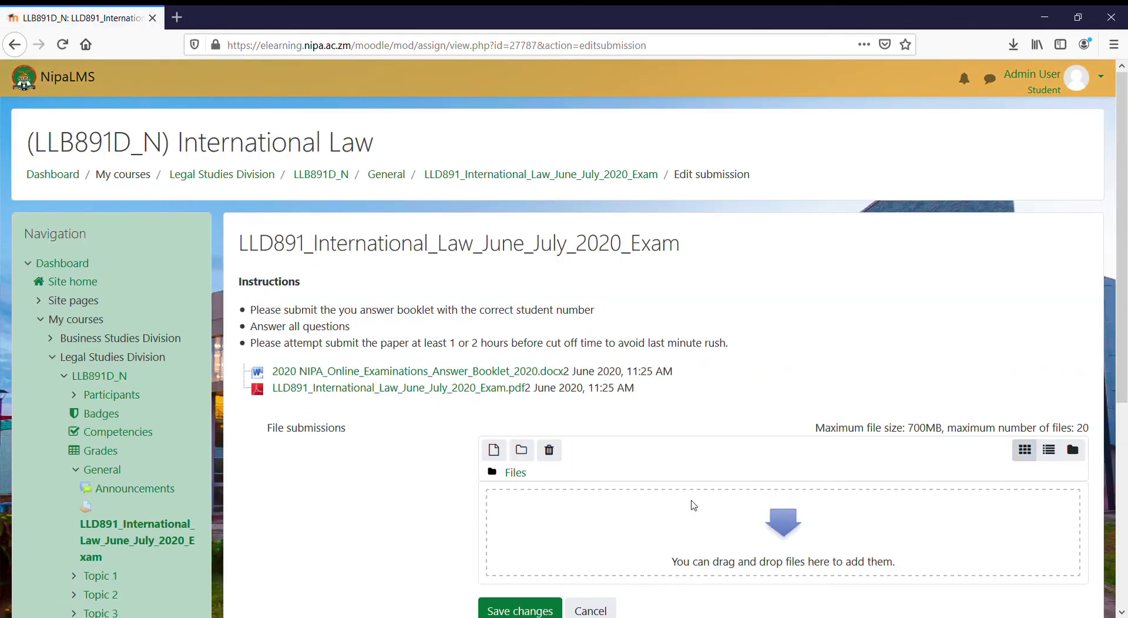
{"action": "scroll", "coordinate": [676, 459], "scroll_direction": "down", "scroll_amount": 3}
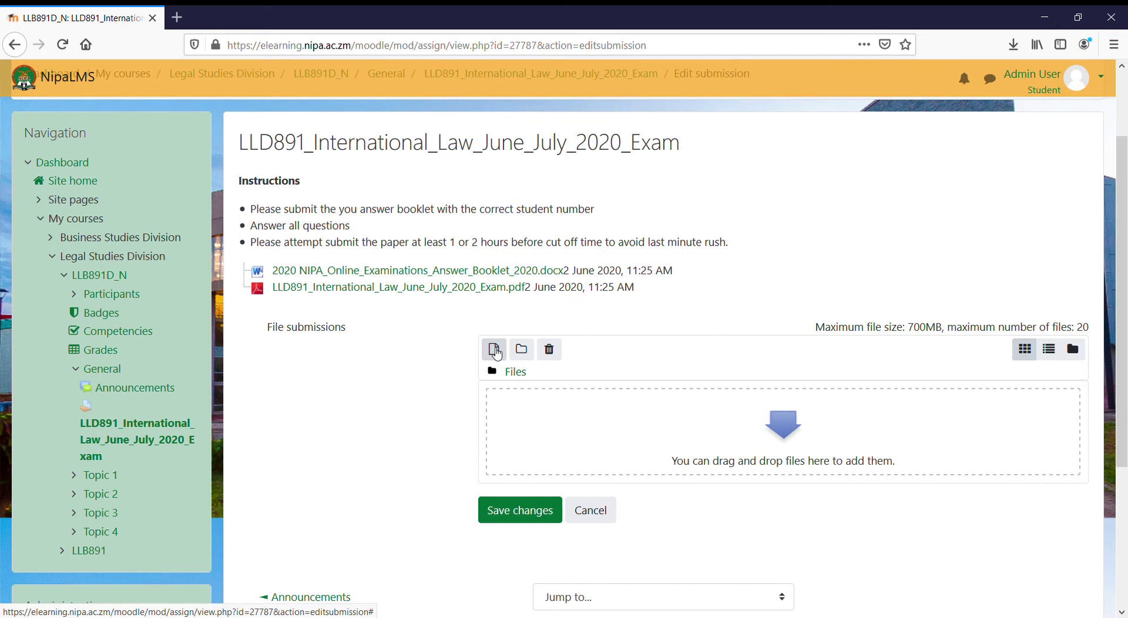
Step: Upload BMG101 quiz.docx from the computer into the submission's files area
{"action": "left_click", "coordinate": [494, 350]}
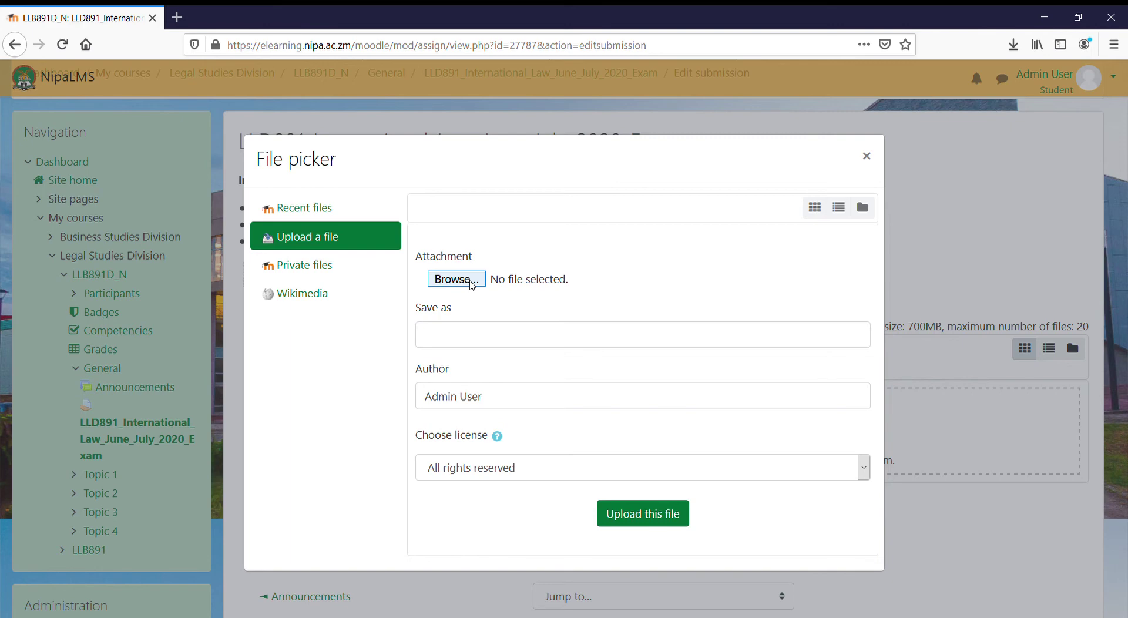
{"action": "left_click", "coordinate": [471, 284]}
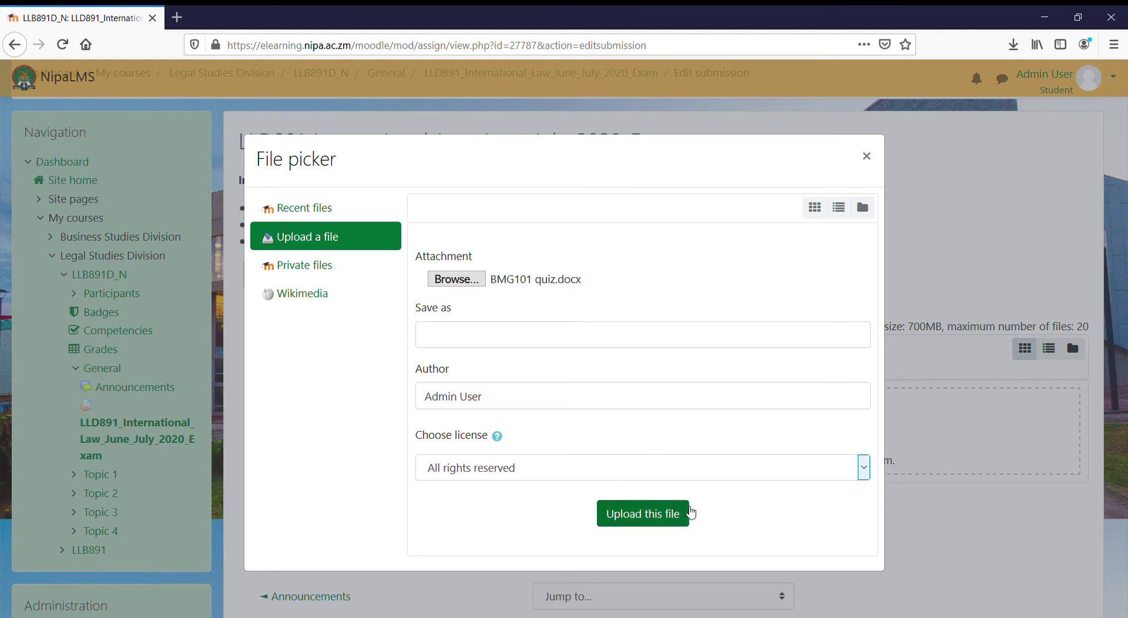
{"action": "left_click", "coordinate": [656, 517]}
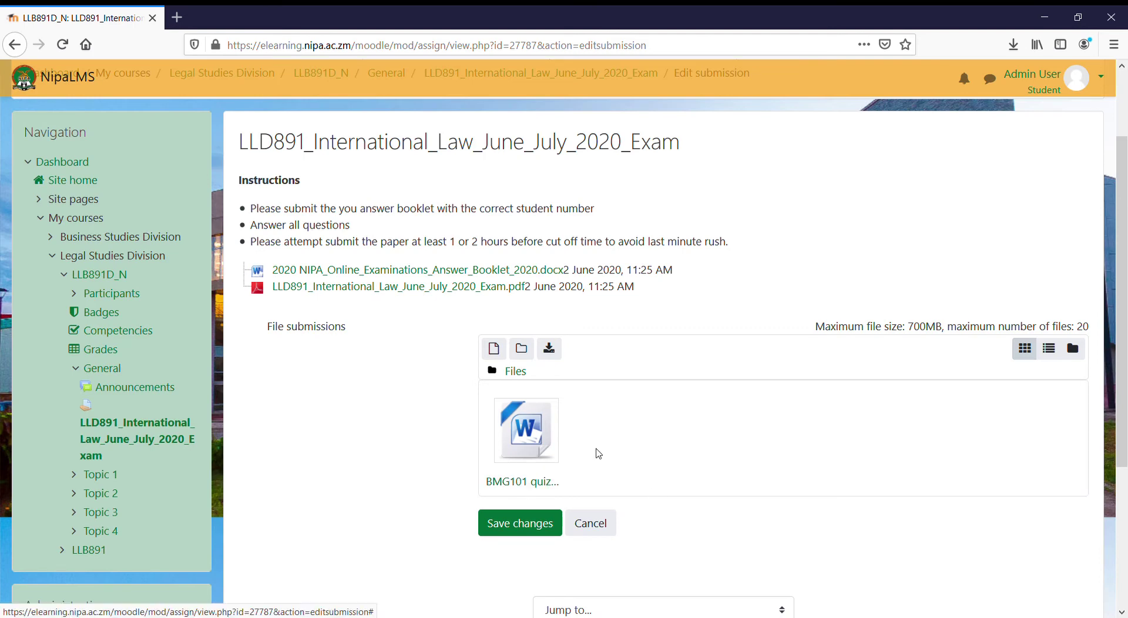
{"action": "scroll", "coordinate": [598, 447], "scroll_direction": "down", "scroll_amount": 2}
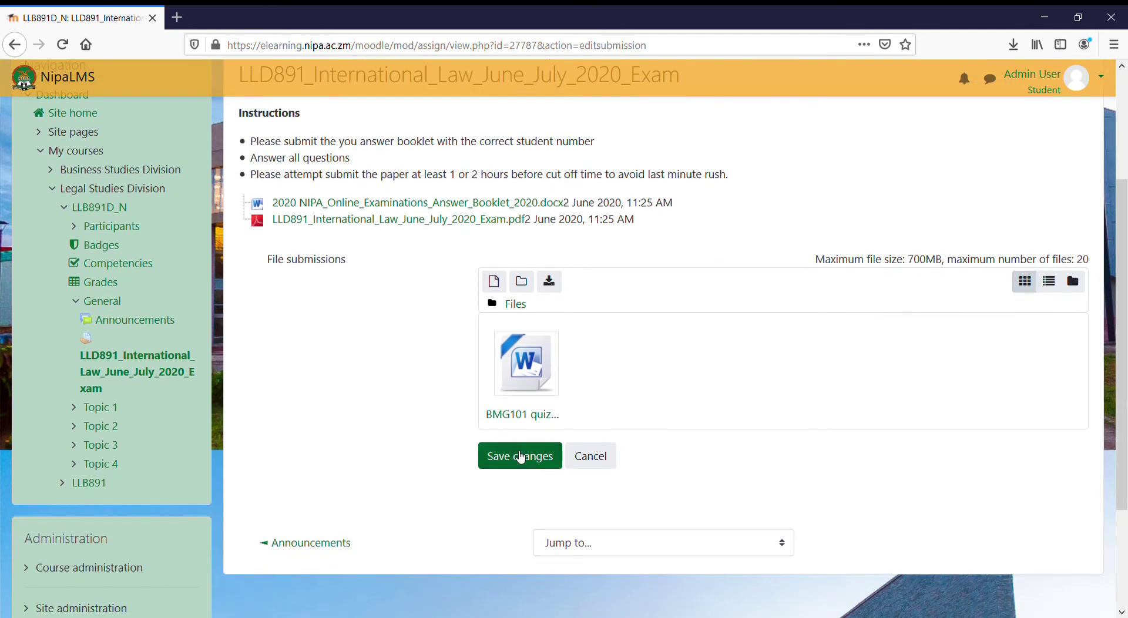
Step: Save the submission and check BMG101 quiz.docx is listed with status Submitted for grading
{"action": "left_click", "coordinate": [525, 463]}
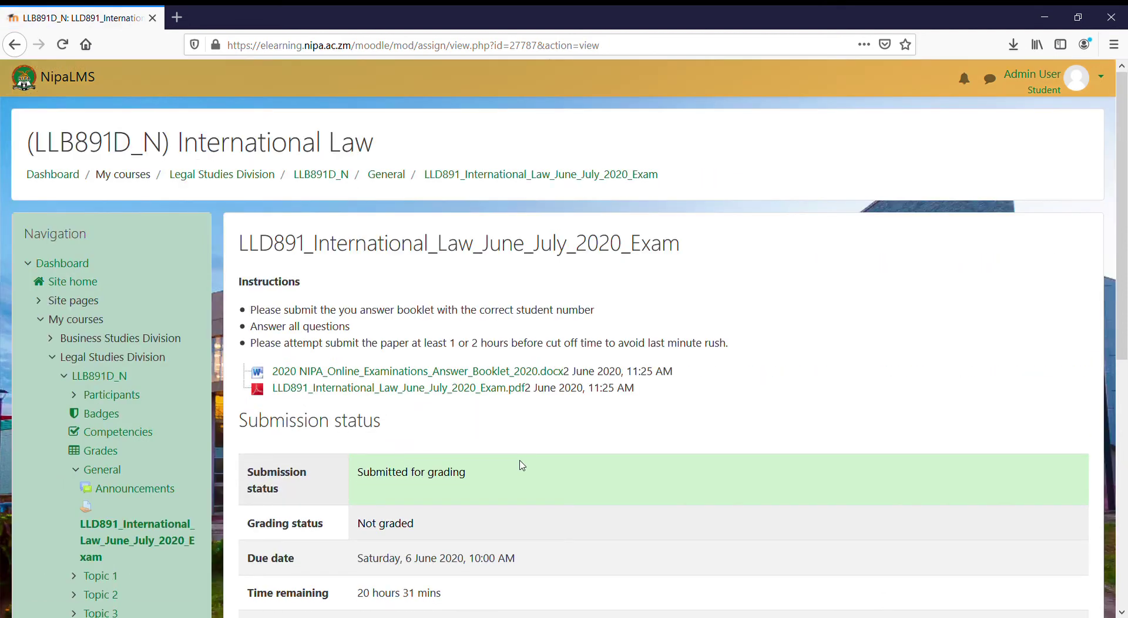
{"action": "scroll", "coordinate": [521, 466], "scroll_direction": "down", "scroll_amount": 3}
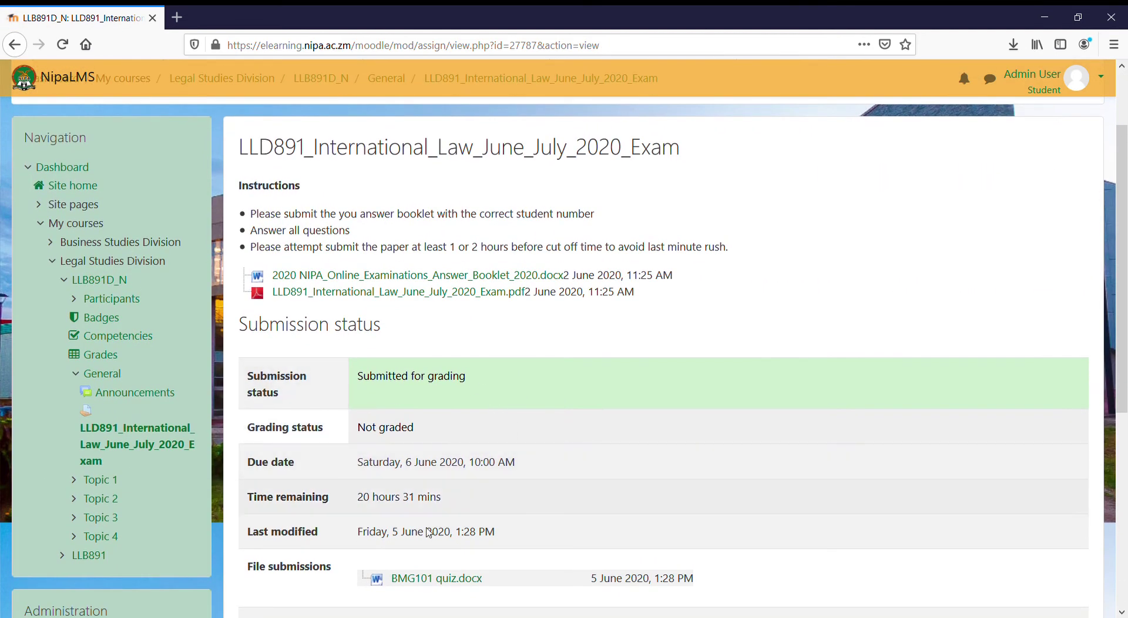
{"action": "scroll", "coordinate": [535, 523], "scroll_direction": "down", "scroll_amount": 3}
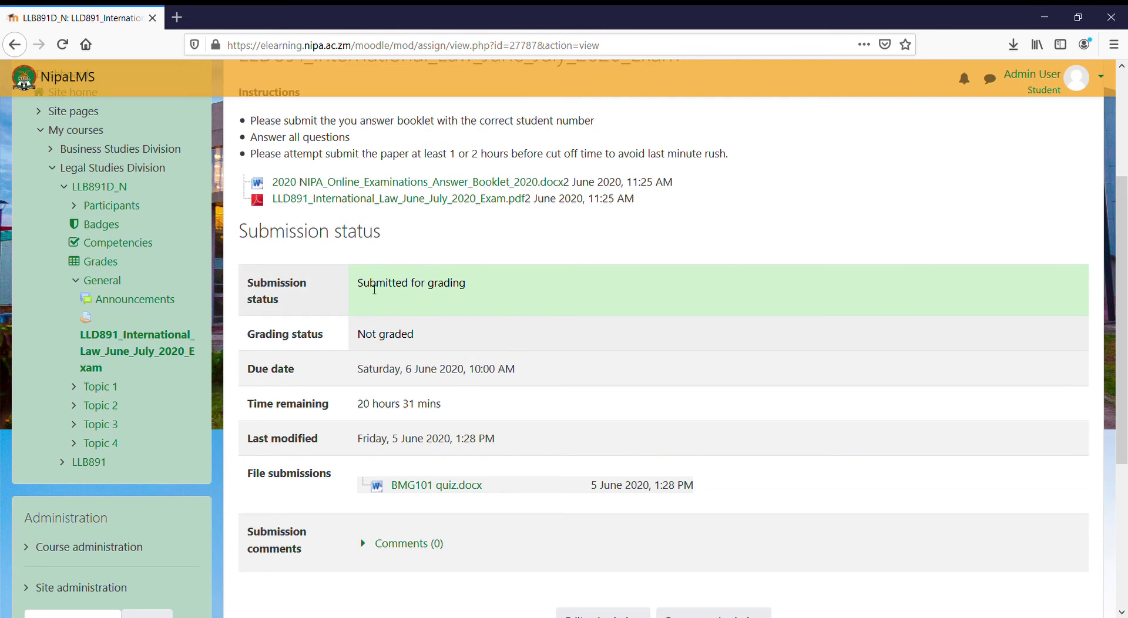
{"action": "scroll", "coordinate": [611, 363], "scroll_direction": "down", "scroll_amount": 3}
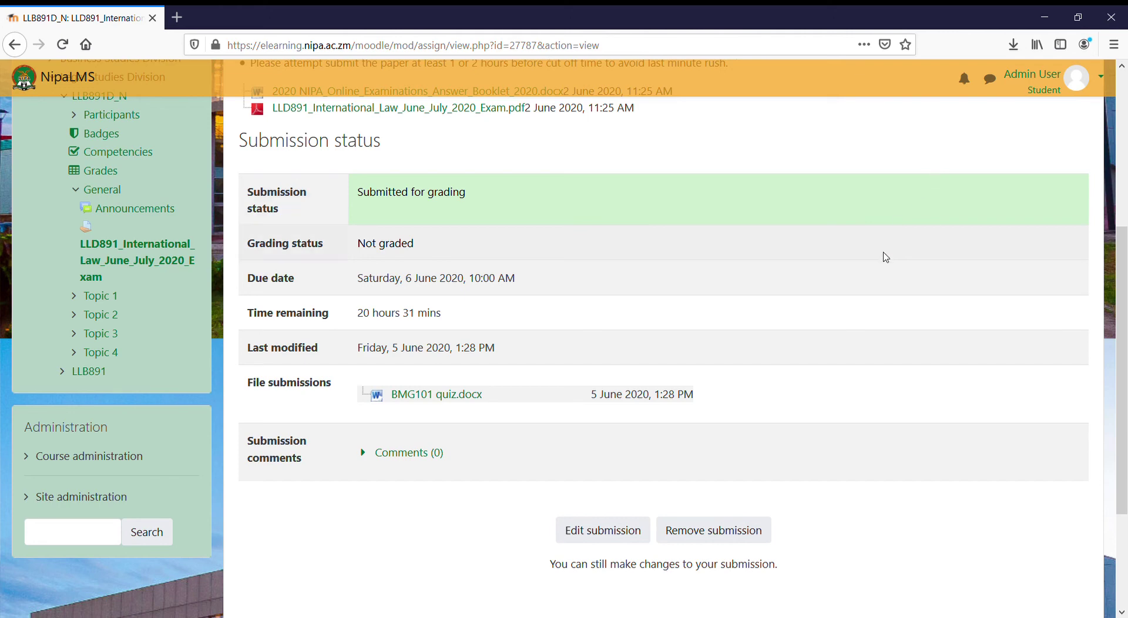
{"action": "scroll", "coordinate": [874, 271], "scroll_direction": "up", "scroll_amount": 3}
{"action": "scroll", "coordinate": [871, 269], "scroll_direction": "down", "scroll_amount": 2}
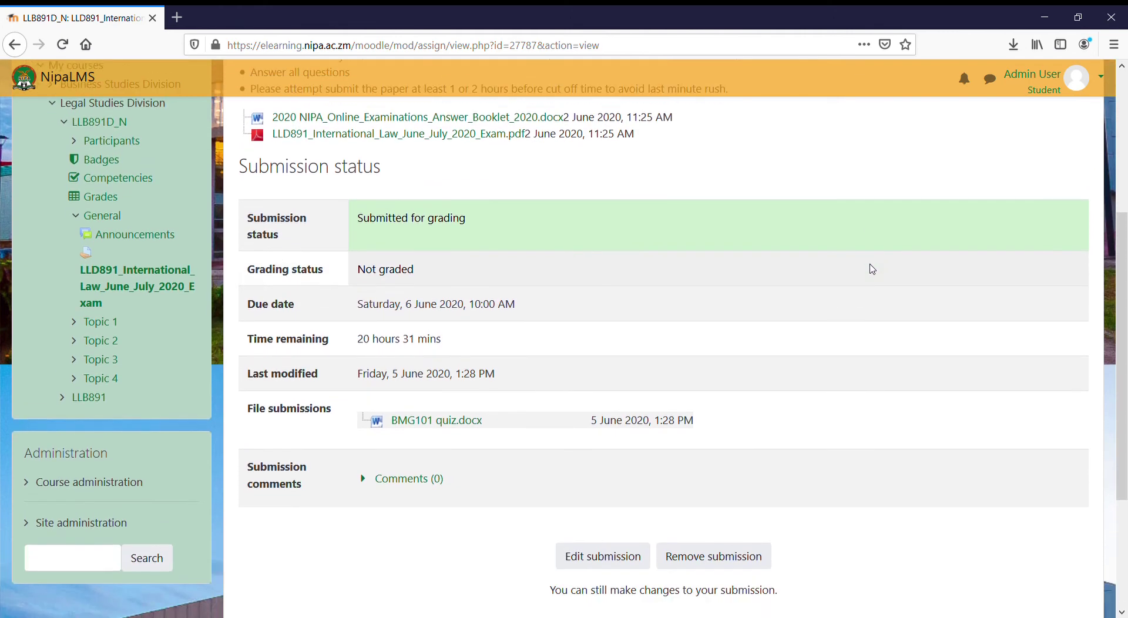
{"action": "scroll", "coordinate": [736, 352], "scroll_direction": "down", "scroll_amount": 2}
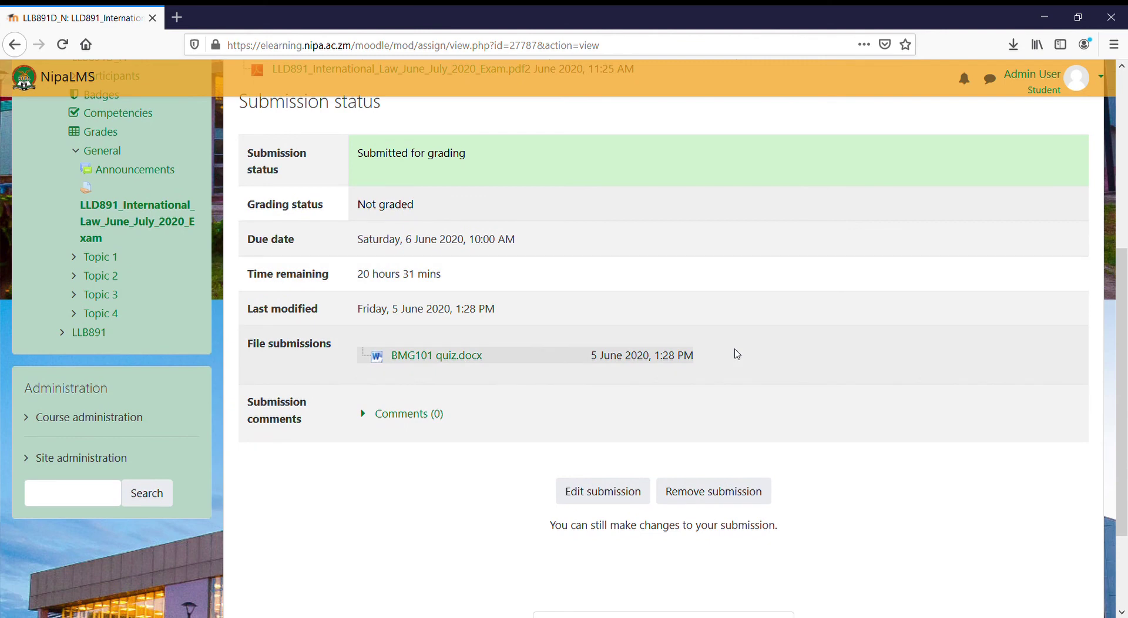
Step: Reopen the submission for editing and delete BMG101 quiz.docx from the files area
{"action": "left_click", "coordinate": [611, 487]}
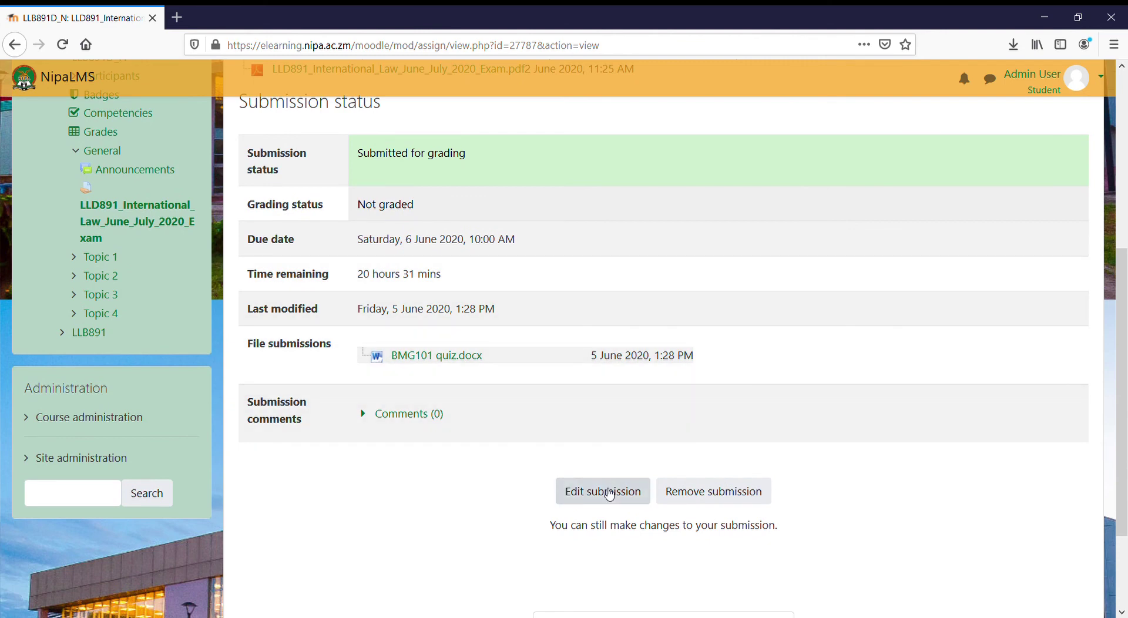
{"action": "scroll", "coordinate": [651, 441], "scroll_direction": "down", "scroll_amount": 3}
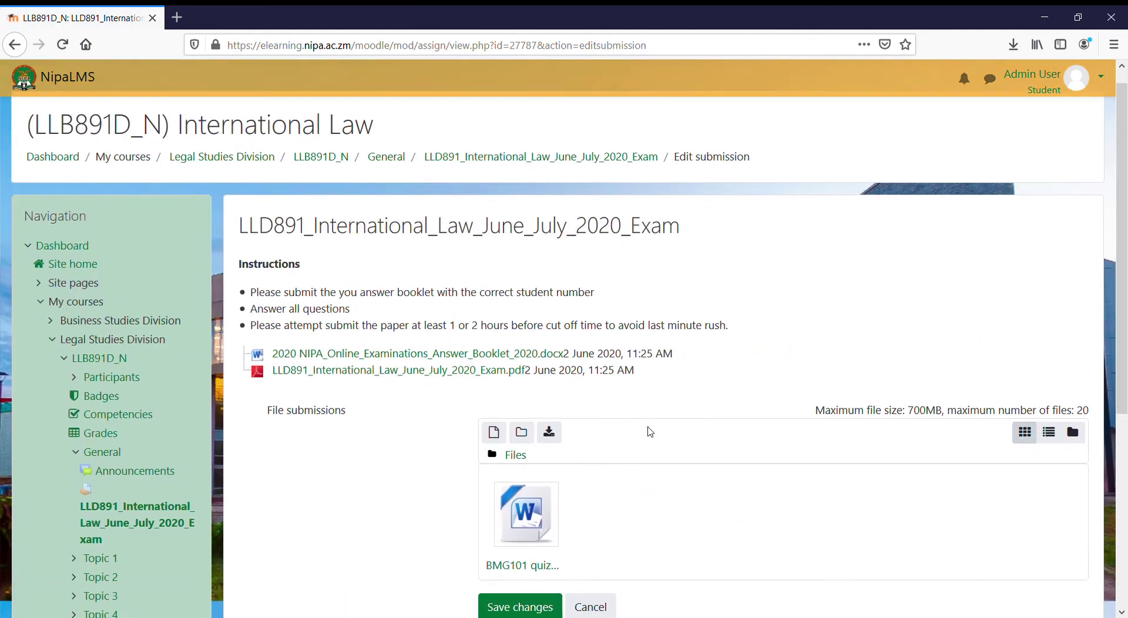
{"action": "left_click", "coordinate": [530, 449]}
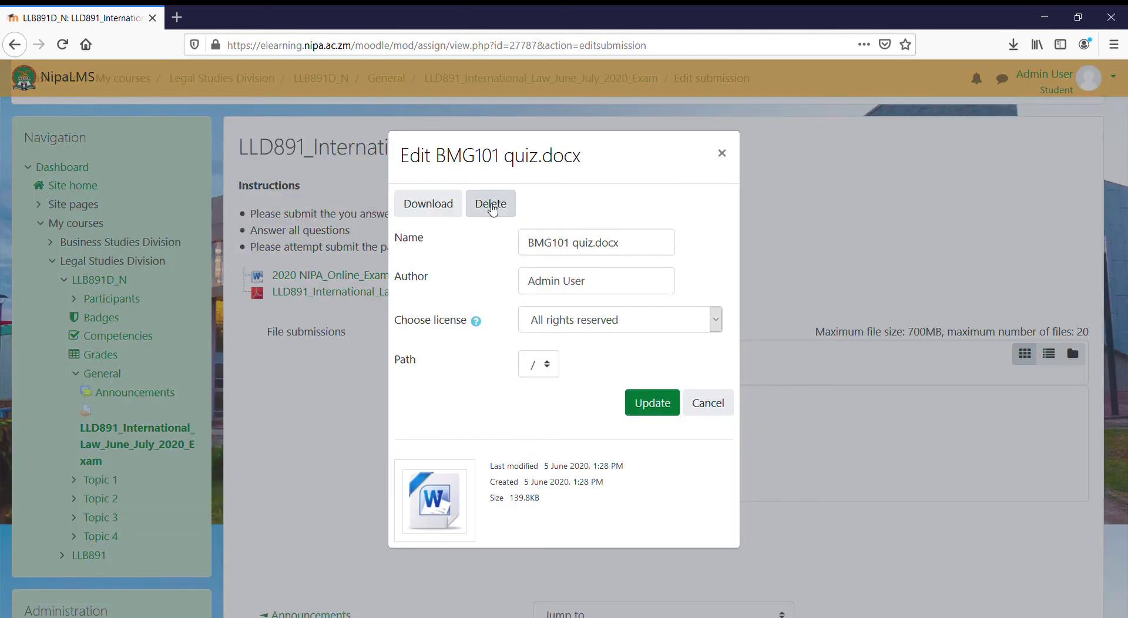
{"action": "left_click", "coordinate": [492, 208]}
{"action": "left_click", "coordinate": [536, 369]}
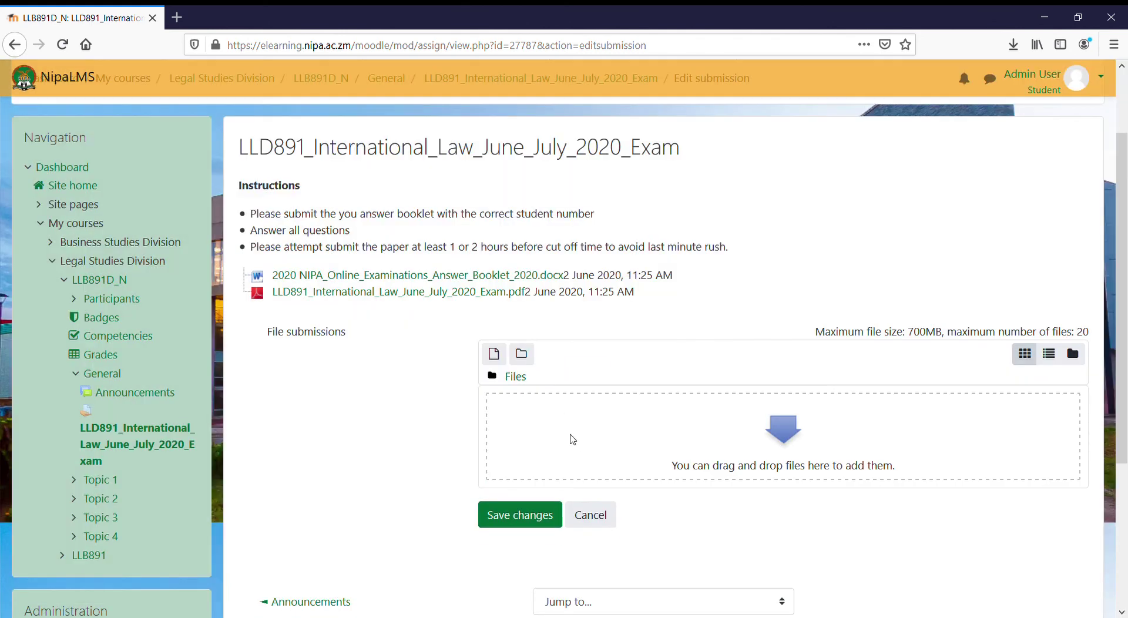
{"action": "left_click", "coordinate": [492, 359]}
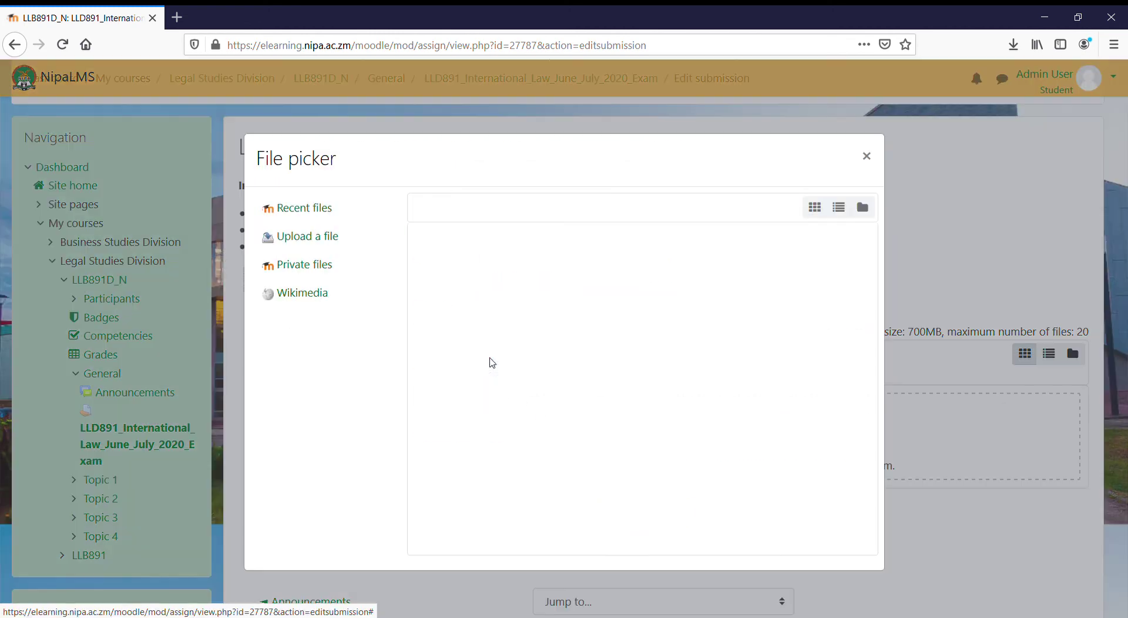
{"action": "left_click", "coordinate": [448, 279]}
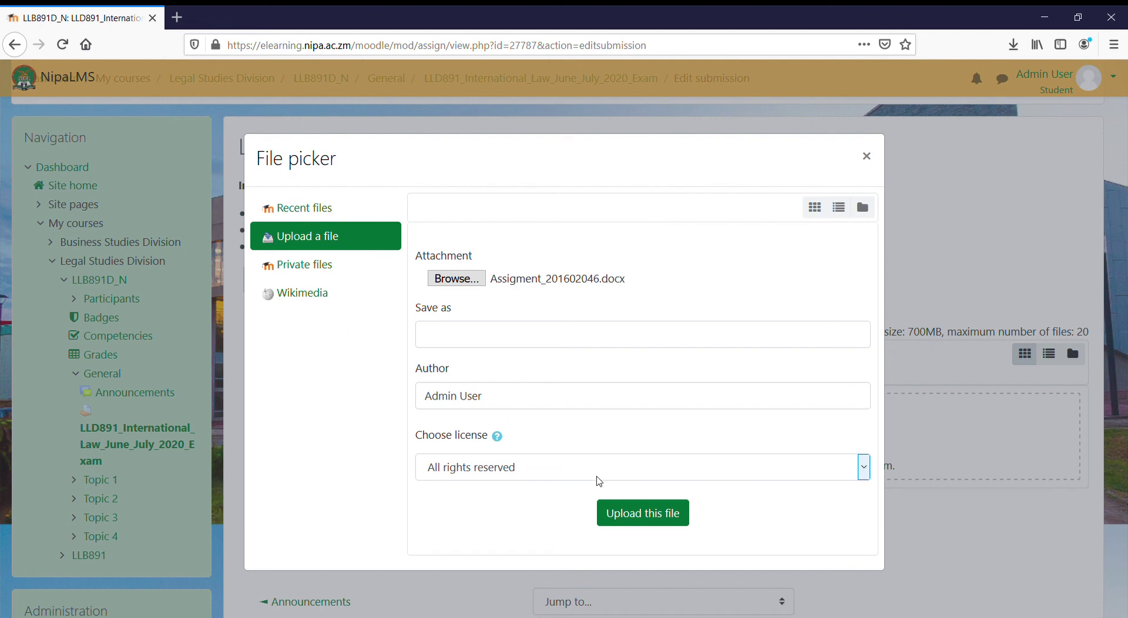
{"action": "key", "text": "Return"}
{"action": "left_click", "coordinate": [660, 521]}
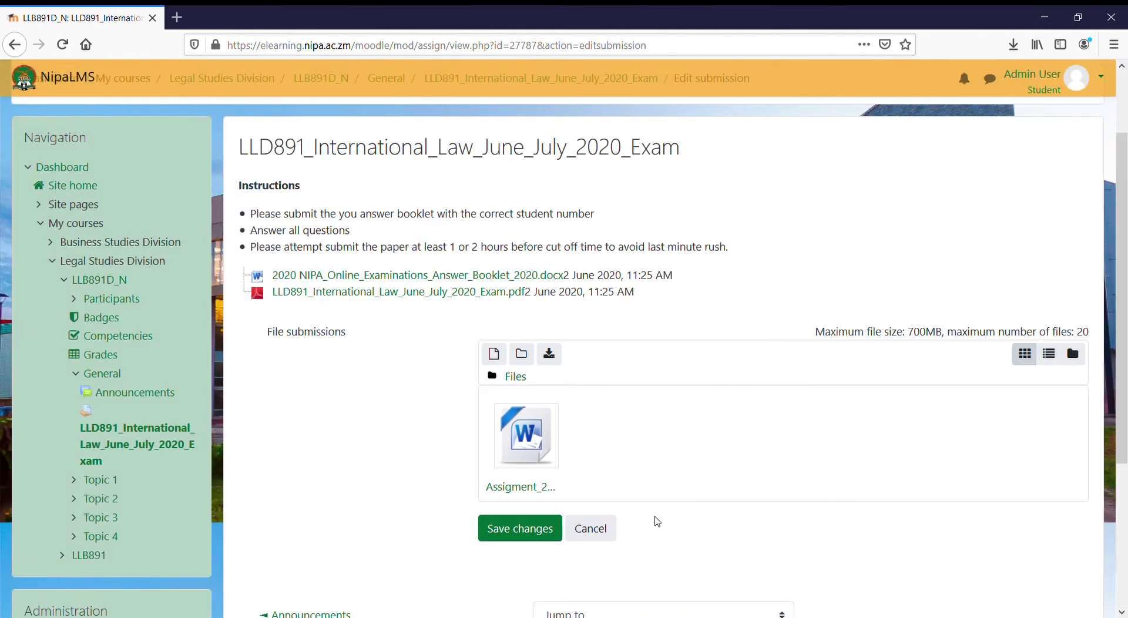
{"action": "scroll", "coordinate": [556, 477], "scroll_direction": "down", "scroll_amount": 1}
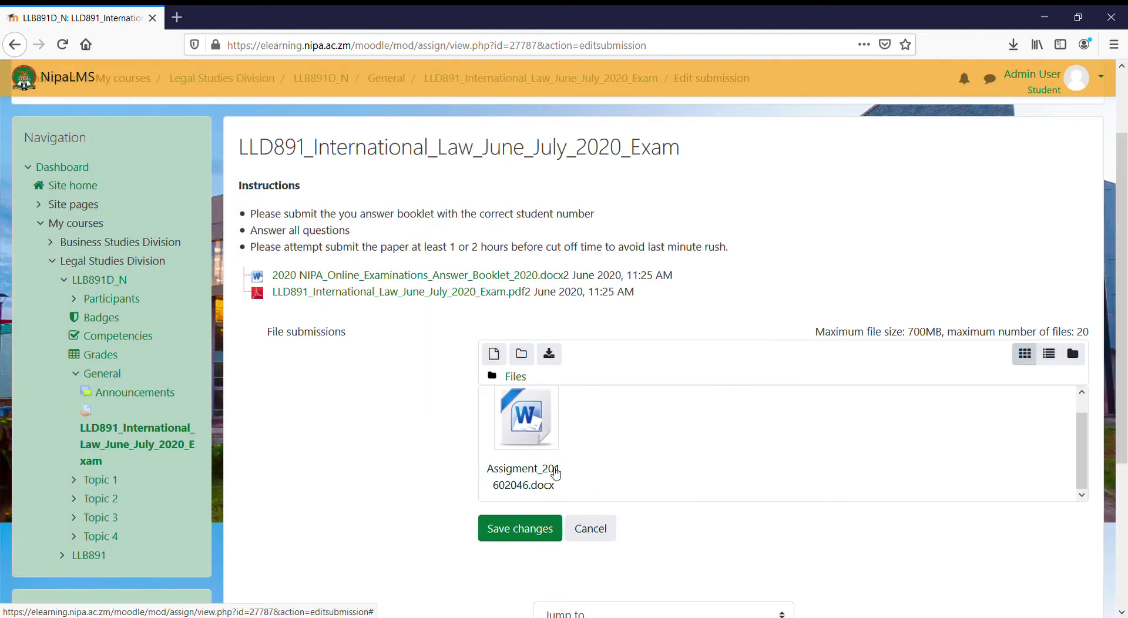
{"action": "scroll", "coordinate": [685, 459], "scroll_direction": "down", "scroll_amount": 3}
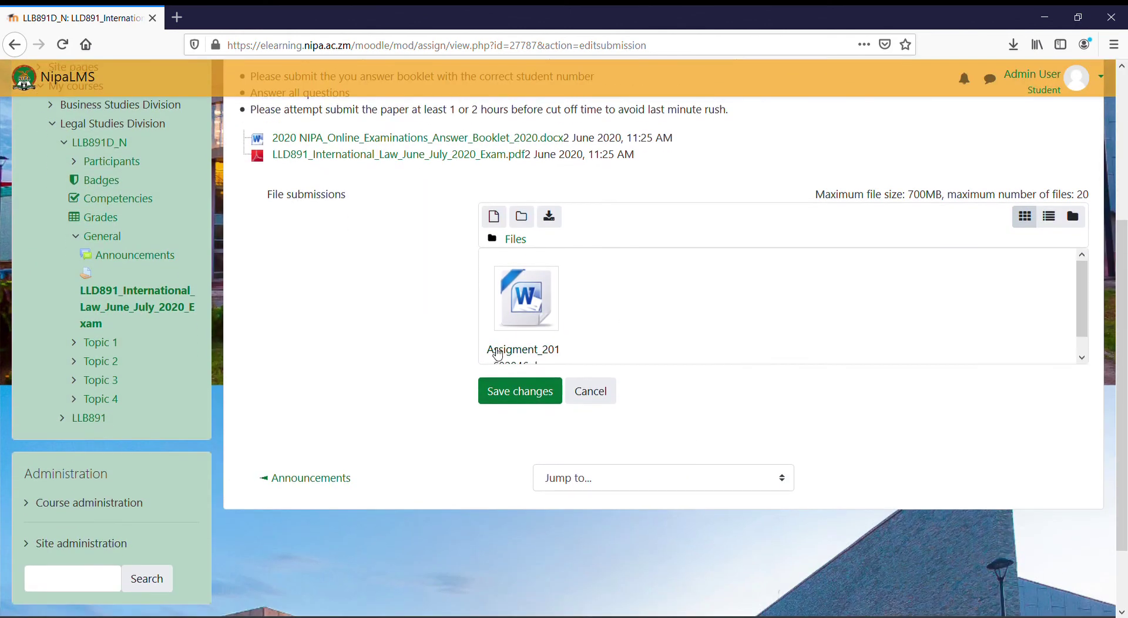
{"action": "left_click", "coordinate": [506, 386]}
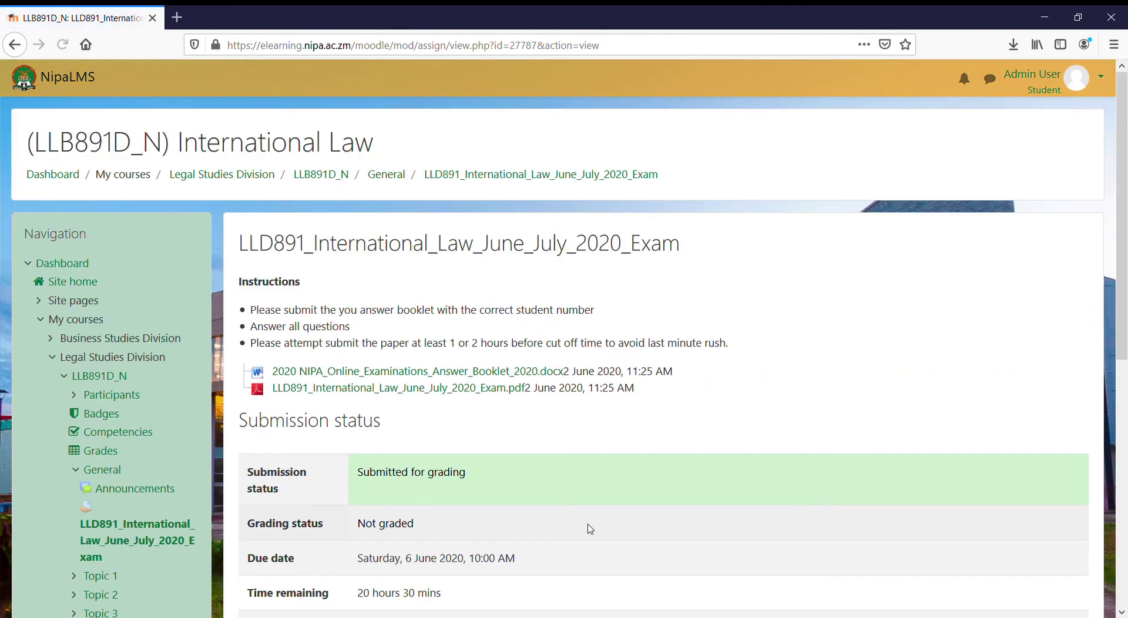
{"action": "scroll", "coordinate": [588, 526], "scroll_direction": "down", "scroll_amount": 3}
{"action": "scroll", "coordinate": [590, 524], "scroll_direction": "down", "scroll_amount": 1}
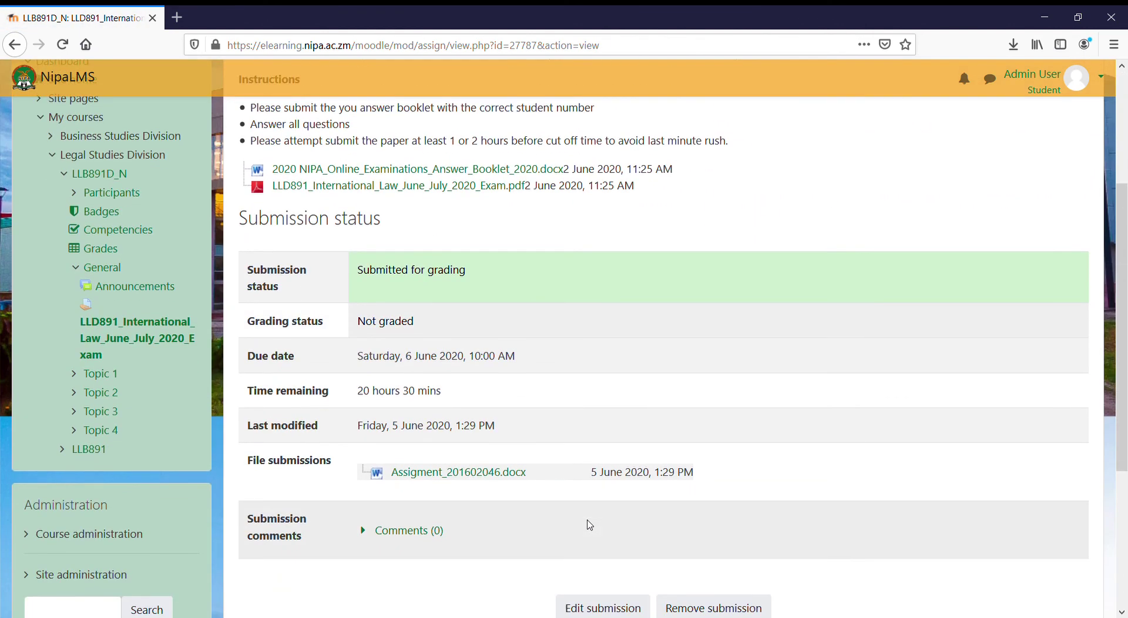